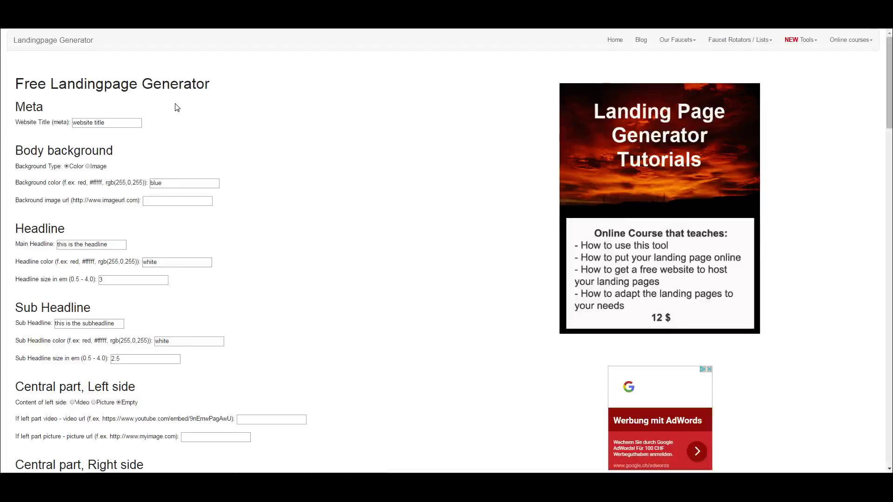
scroll(176, 108, down, 1)
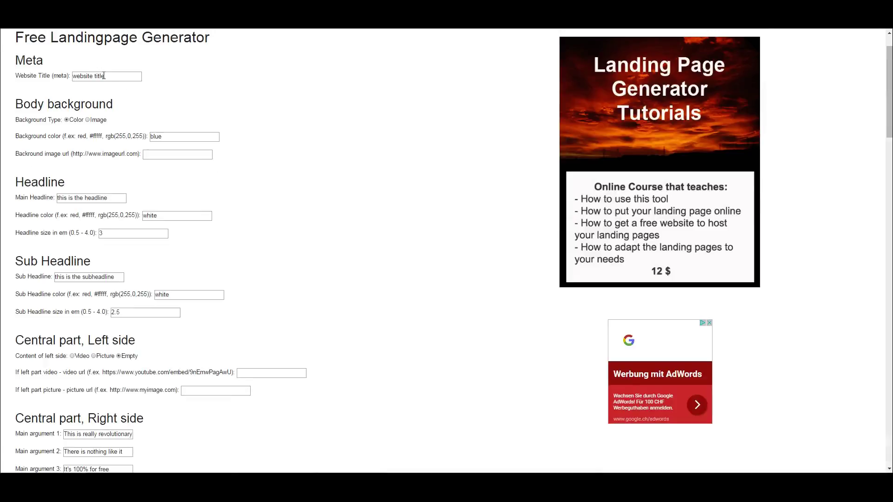
scroll(175, 147, down, 1)
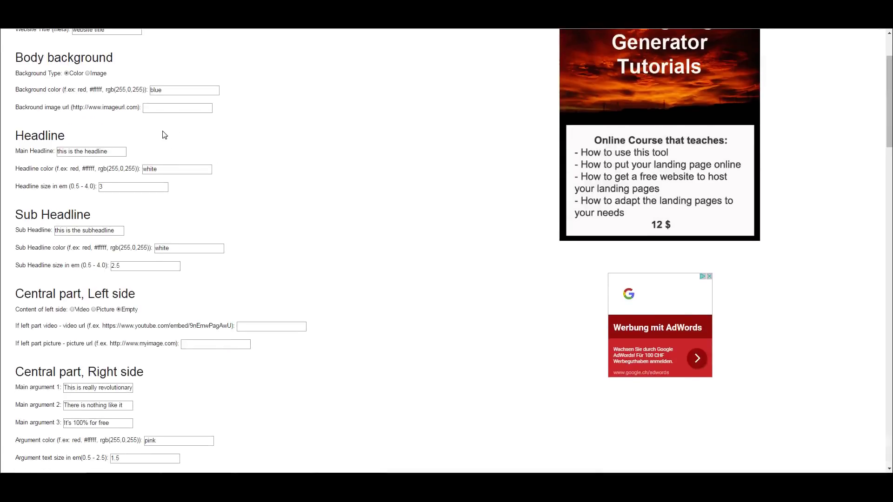
scroll(185, 142, down, 1)
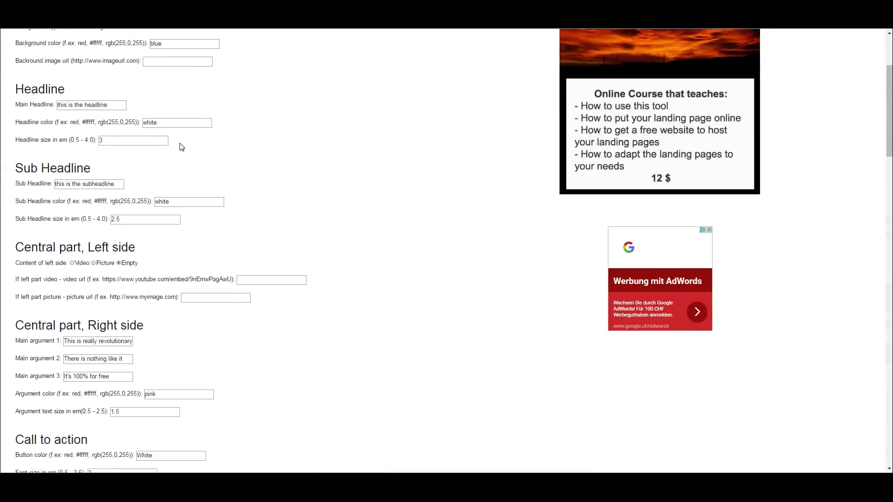
scroll(179, 146, down, 1)
scroll(196, 222, down, 2)
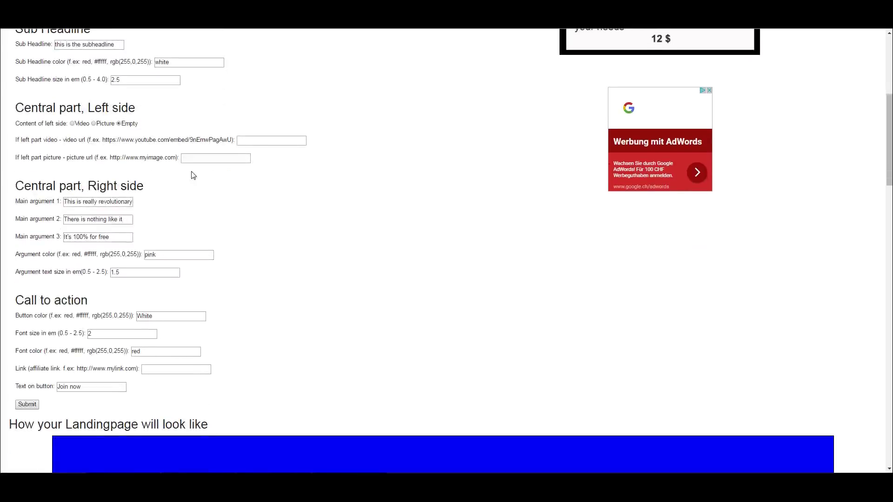
scroll(231, 203, down, 2)
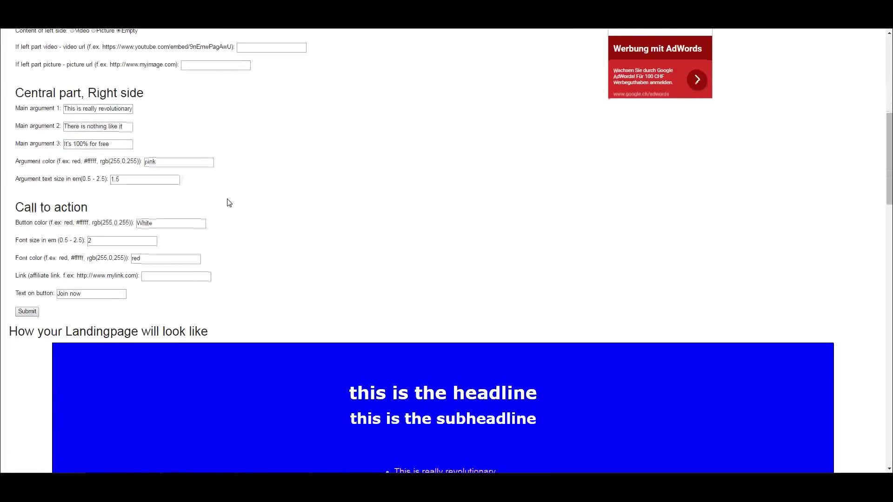
scroll(216, 246, down, 2)
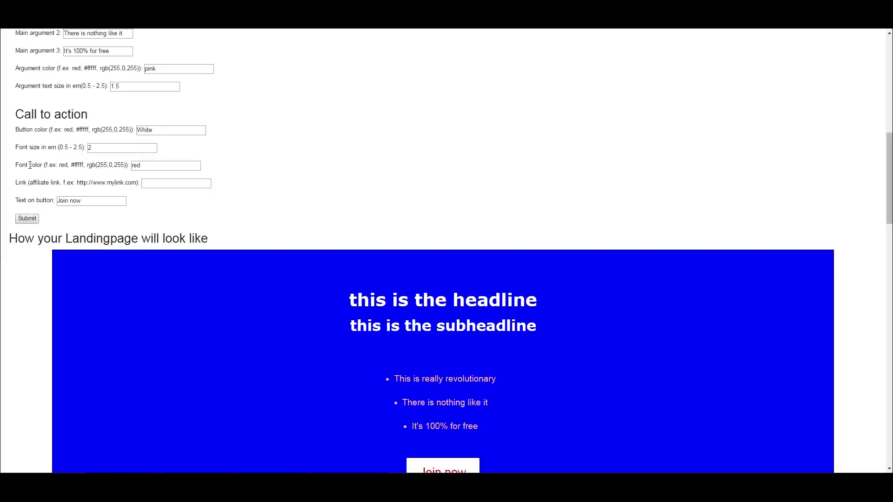
scroll(241, 205, up, 5)
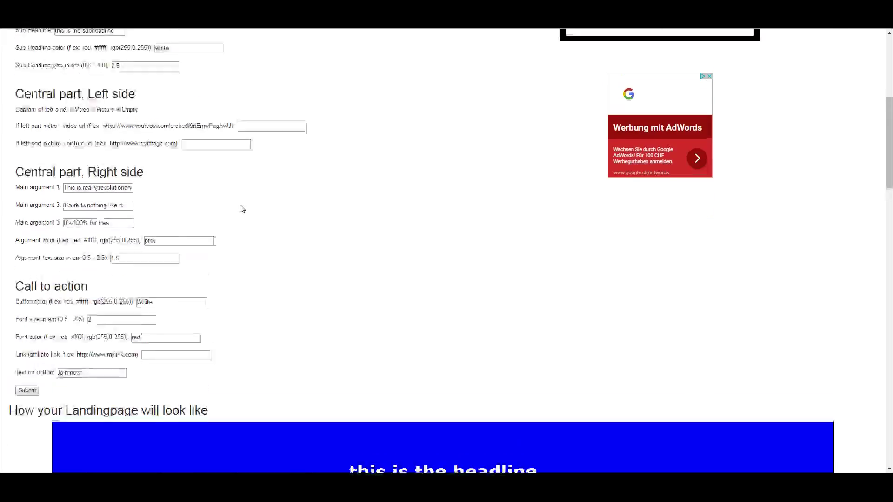
scroll(93, 103, down, 5)
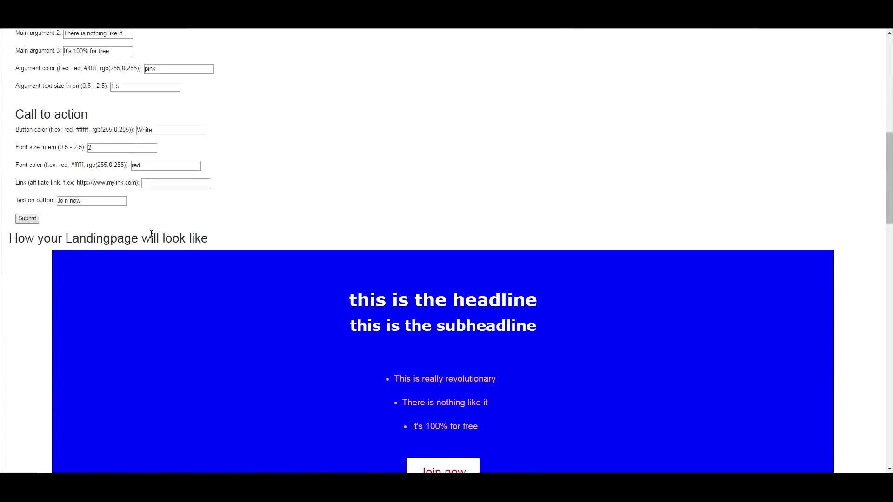
scroll(365, 194, down, 5)
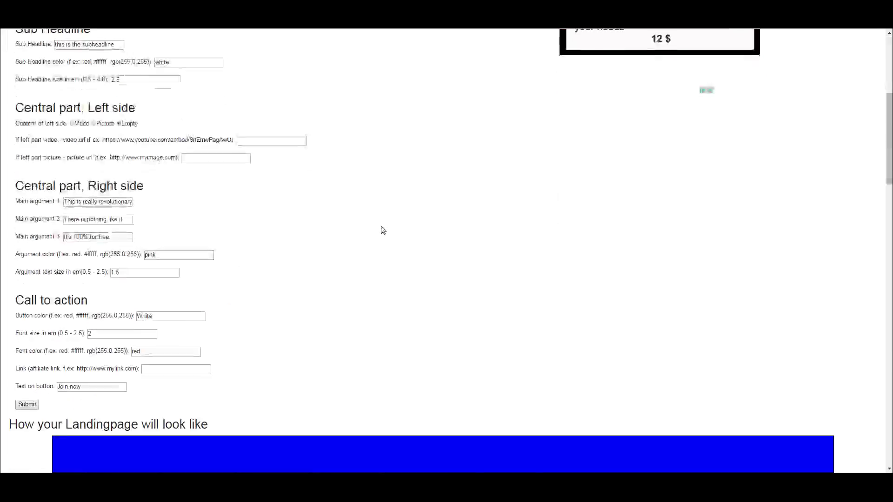
scroll(383, 229, down, 5)
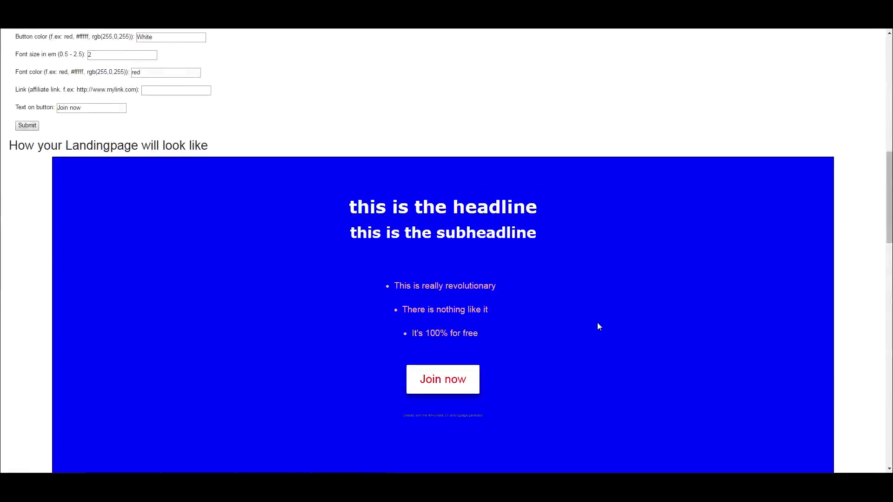
scroll(597, 326, down, 2)
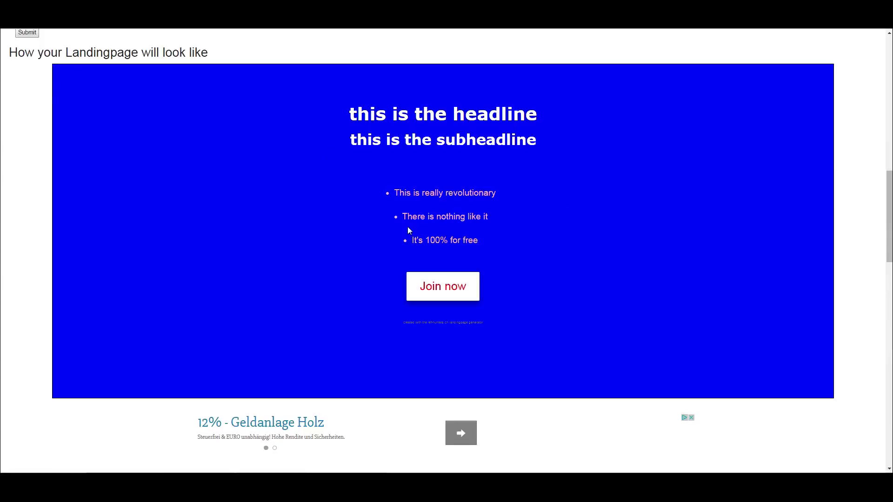
scroll(538, 269, up, 2)
scroll(537, 274, down, 1)
scroll(537, 274, down, 1)
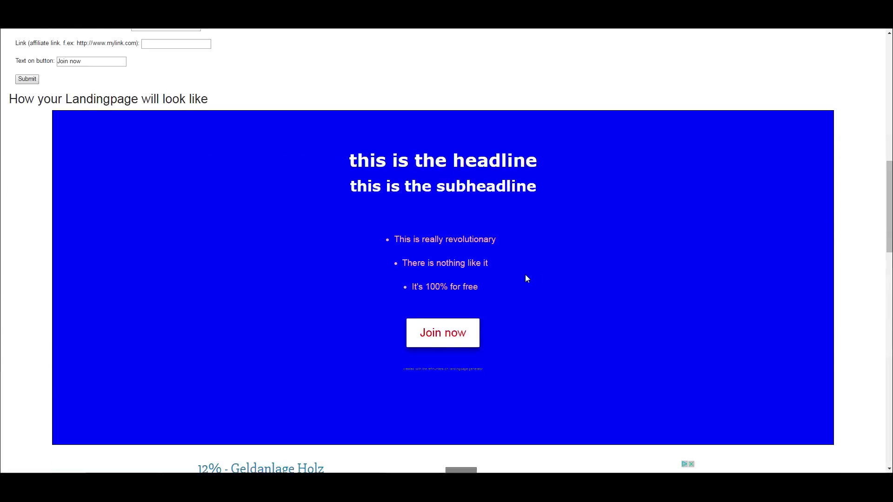
scroll(525, 274, up, 2)
scroll(175, 193, up, 1)
scroll(257, 301, down, 4)
Finish editing the button text, replace the blue background with 'green', and resubmit the preview.
click(98, 61)
click(28, 79)
scroll(376, 88, down, 3)
scroll(436, 167, up, 2)
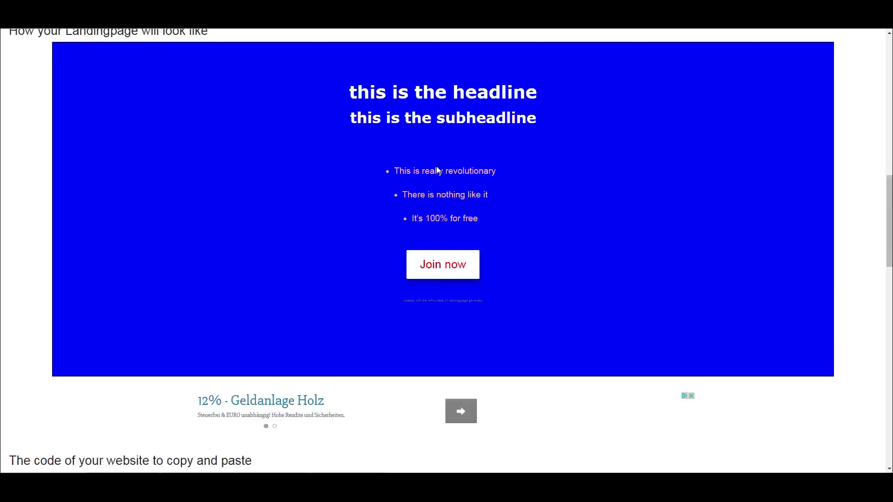
scroll(442, 193, up, 10)
scroll(447, 210, down, 3)
scroll(446, 211, down, 3)
scroll(449, 216, down, 3)
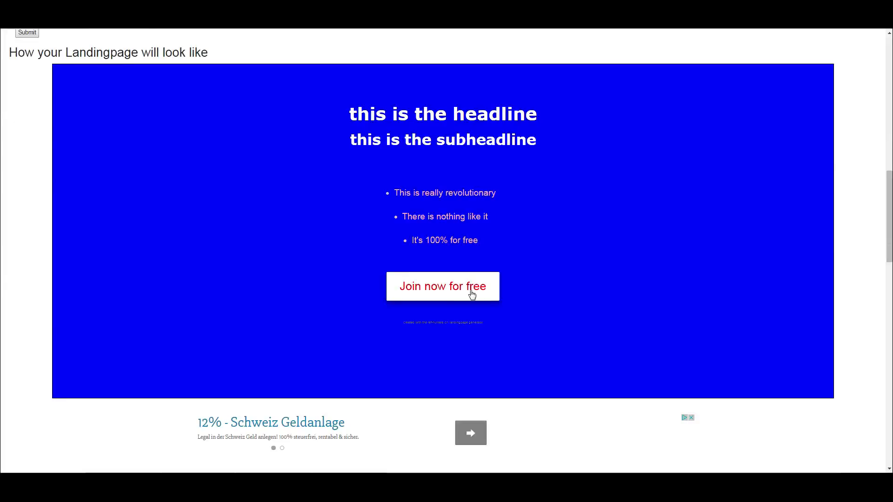
scroll(382, 293, up, 3)
scroll(372, 293, down, 3)
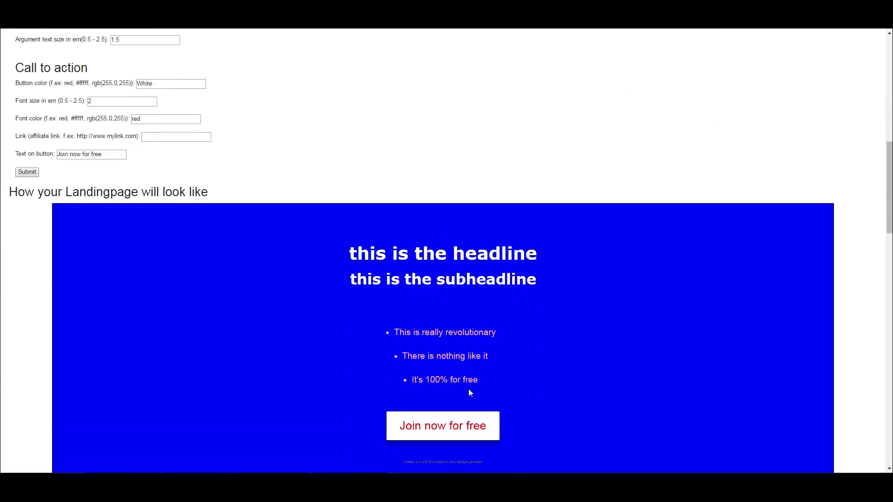
scroll(357, 325, up, 5)
scroll(285, 265, up, 2)
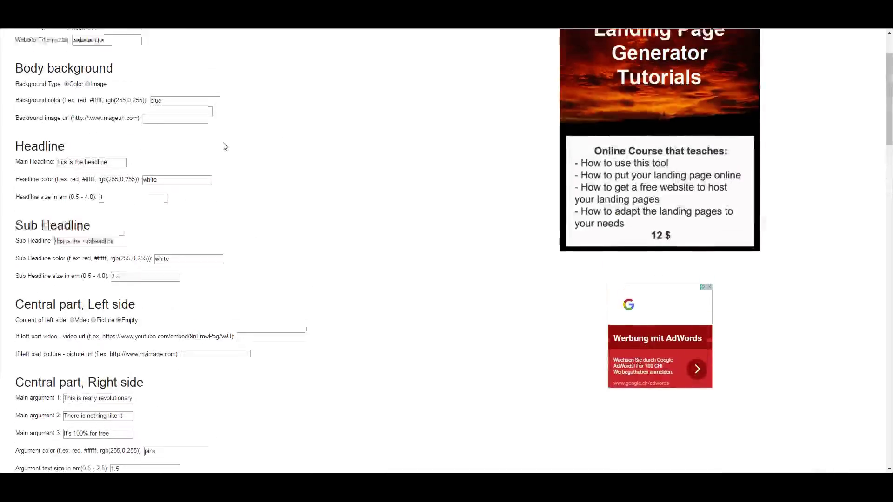
scroll(224, 144, up, 1)
double_click(170, 136)
text(green)
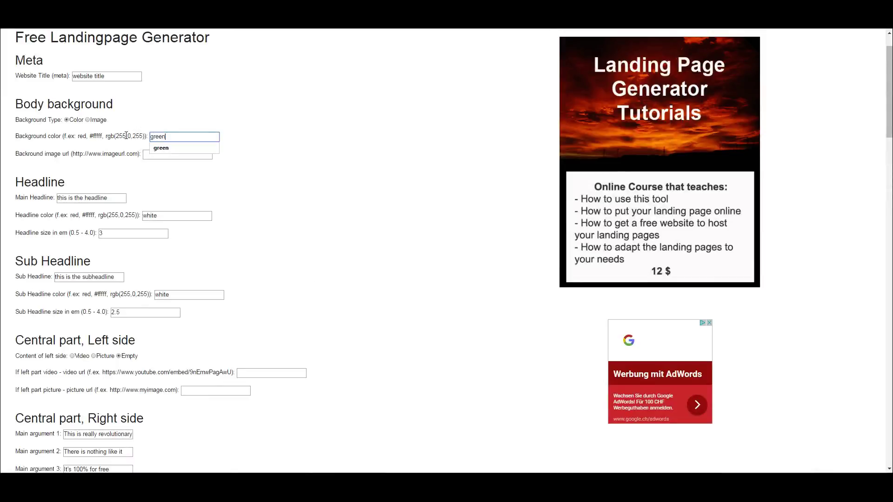
scroll(269, 247, down, 3)
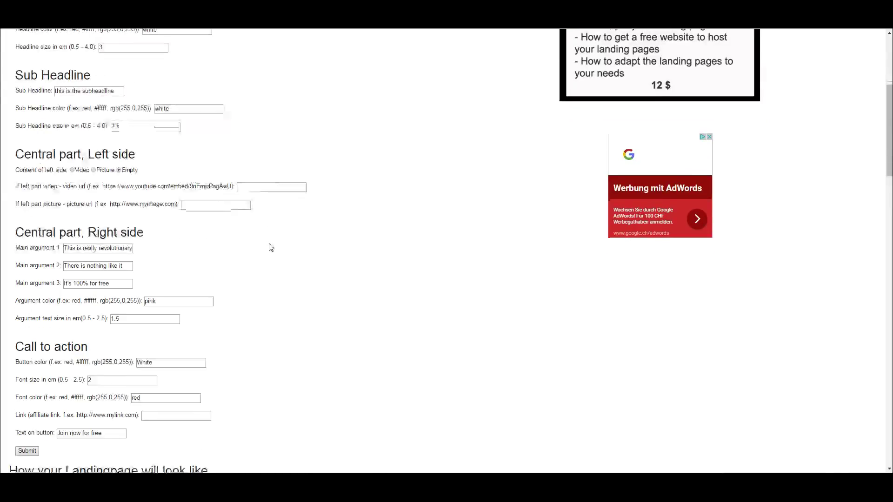
scroll(309, 284, down, 4)
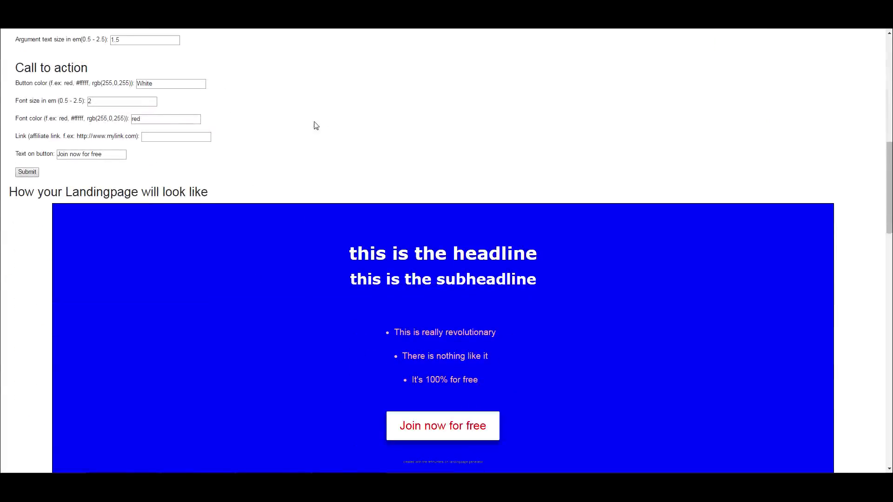
scroll(279, 129, down, 1)
click(24, 125)
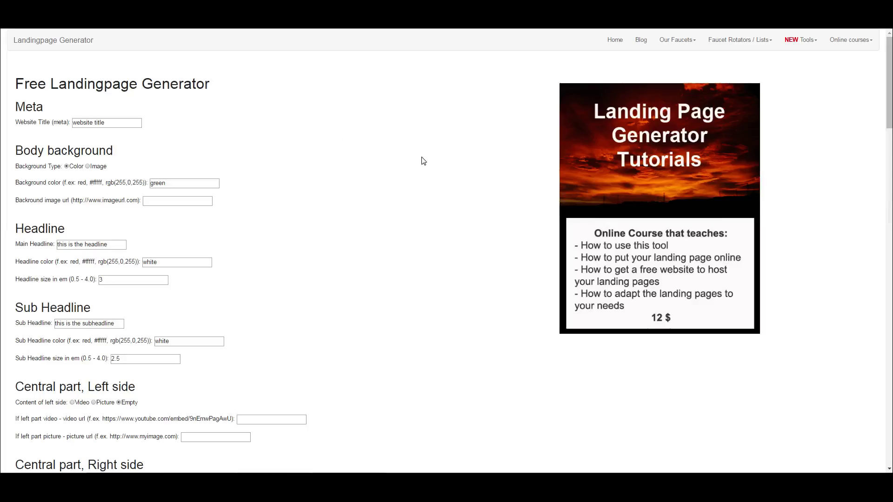
scroll(422, 161, down, 3)
scroll(450, 221, down, 6)
scroll(603, 175, down, 1)
scroll(233, 133, up, 1)
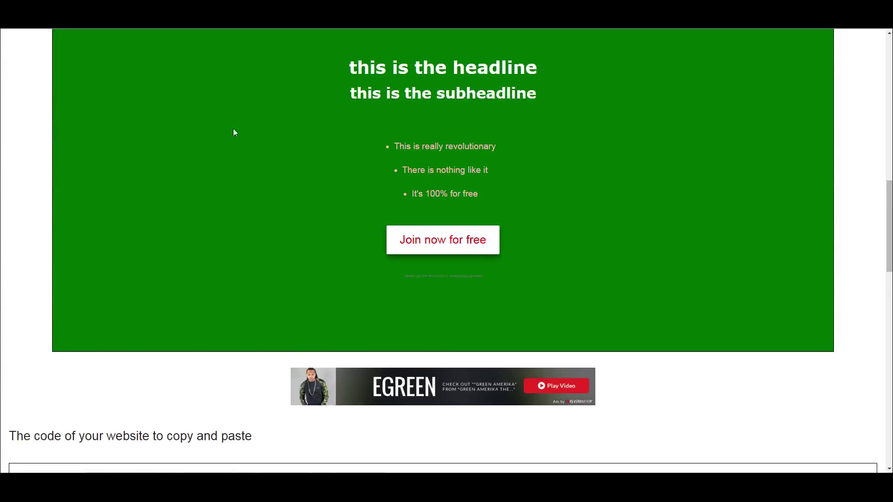
scroll(234, 133, up, 2)
scroll(277, 252, down, 2)
scroll(274, 280, down, 5)
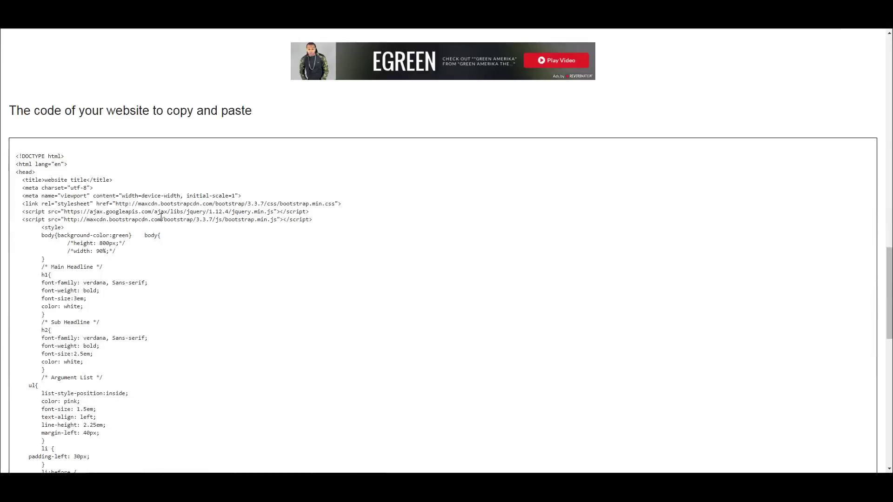
scroll(142, 252, down, 1)
scroll(129, 289, down, 2)
scroll(129, 289, down, 5)
scroll(96, 349, down, 2)
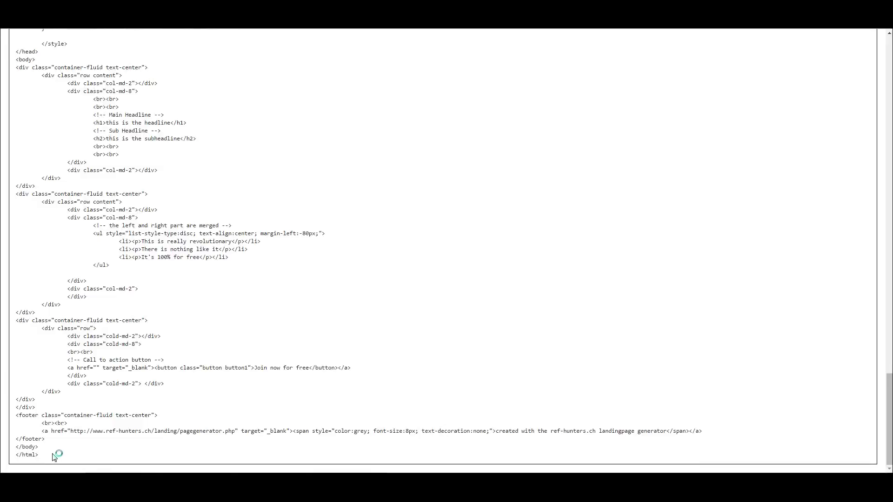
scroll(77, 439, up, 2)
scroll(80, 390, up, 3)
scroll(82, 335, up, 3)
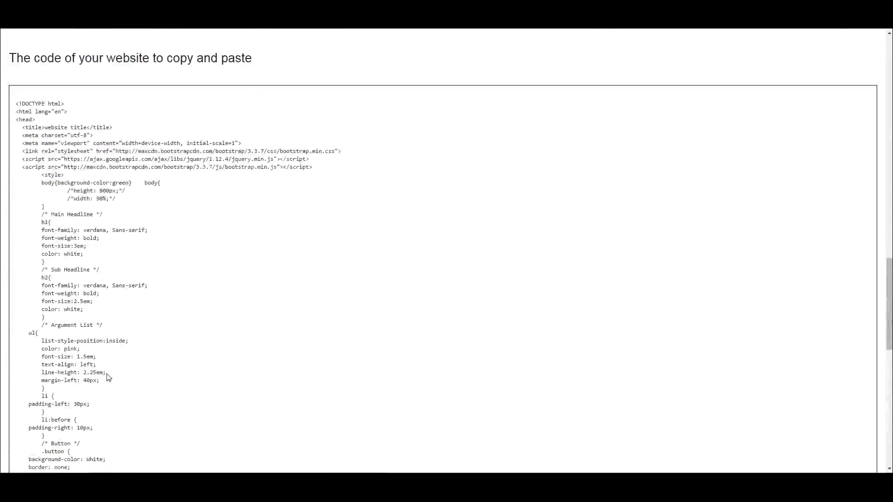
scroll(84, 286, up, 2)
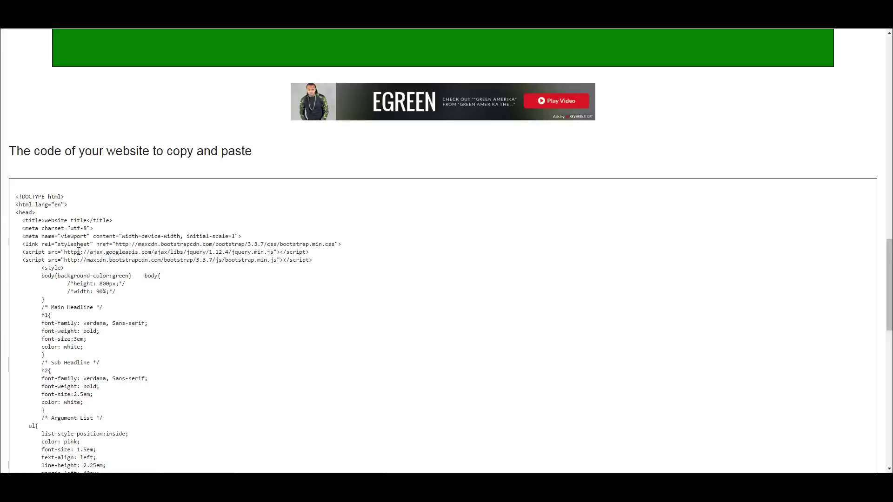
scroll(212, 303, down, 2)
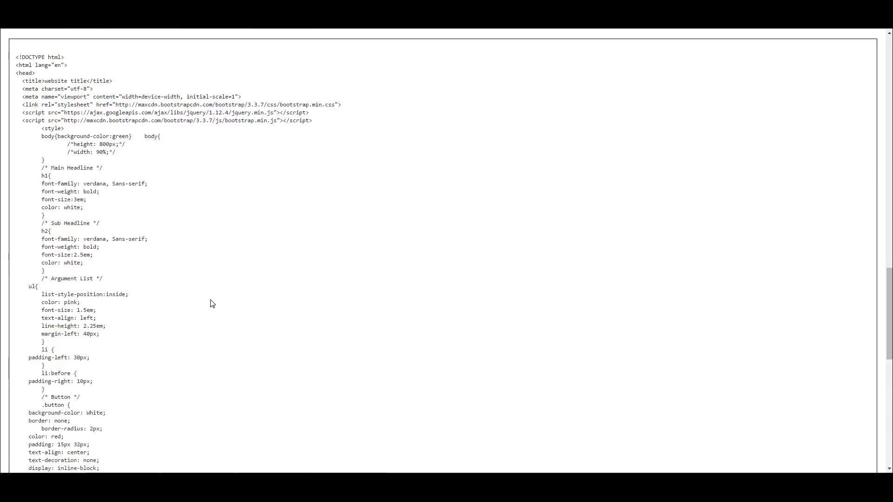
scroll(195, 304, down, 3)
scroll(164, 308, down, 2)
scroll(149, 312, down, 3)
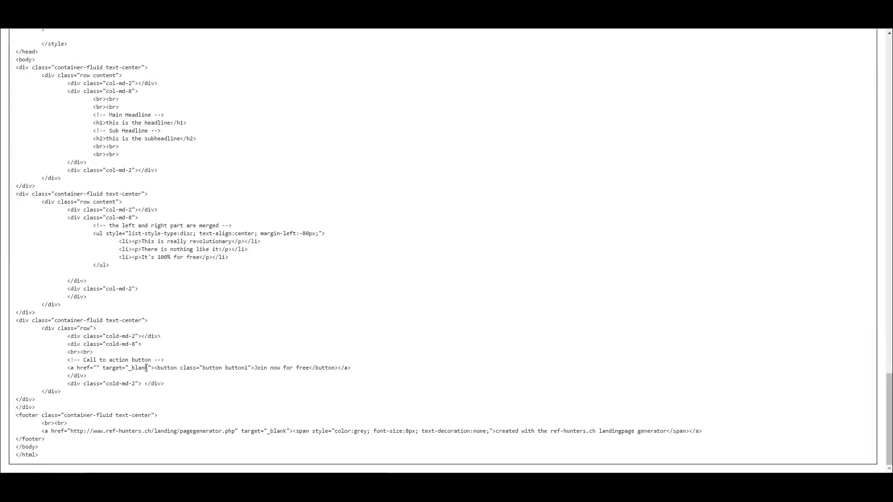
scroll(146, 370, up, 2)
scroll(146, 370, up, 3)
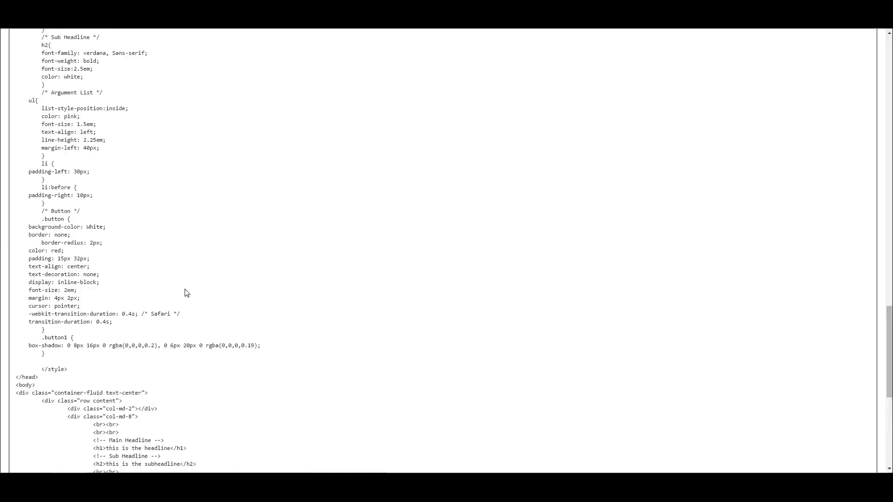
scroll(185, 293, down, 2)
scroll(183, 299, down, 3)
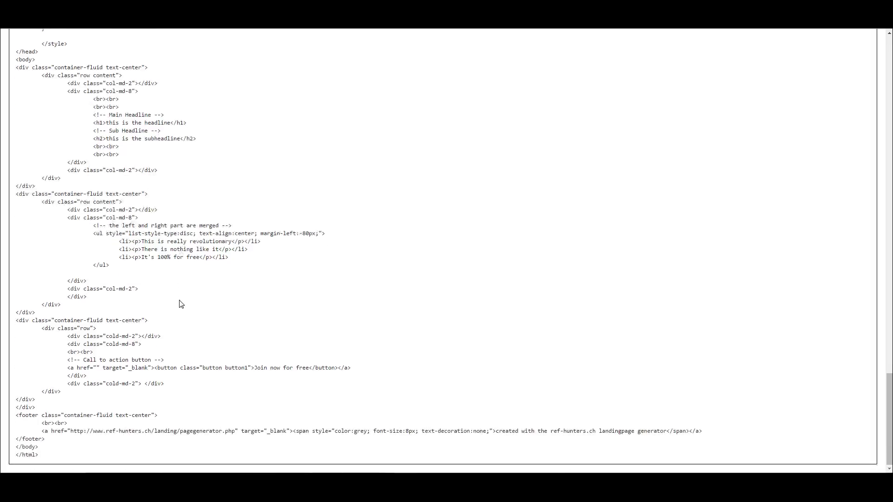